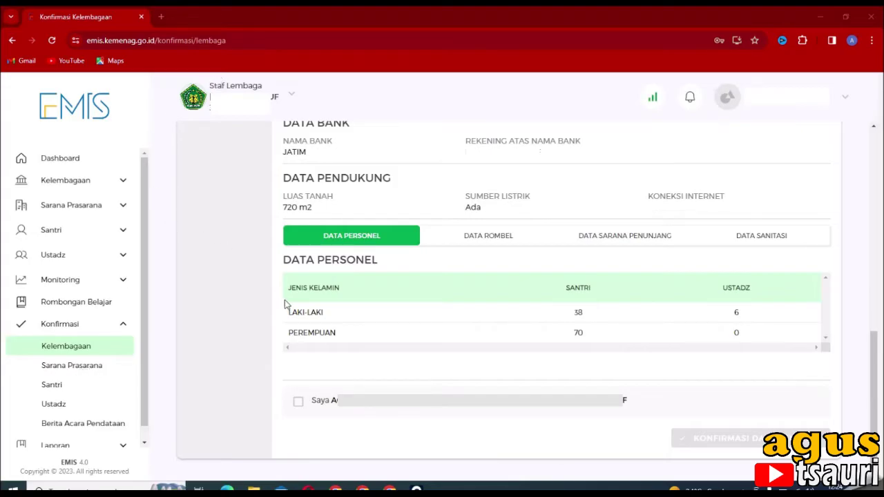
Try the data confirmation checkbox, then browse the institution, facilities and student sidebar groups.
click(298, 403)
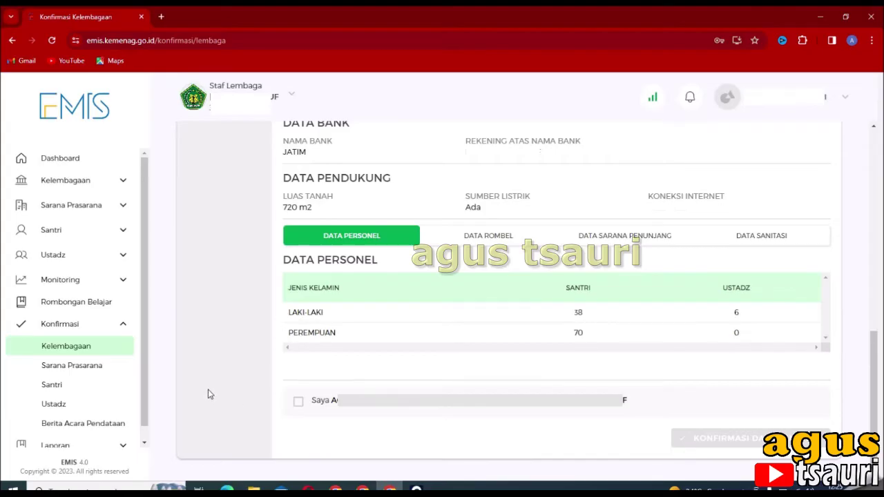
click(103, 182)
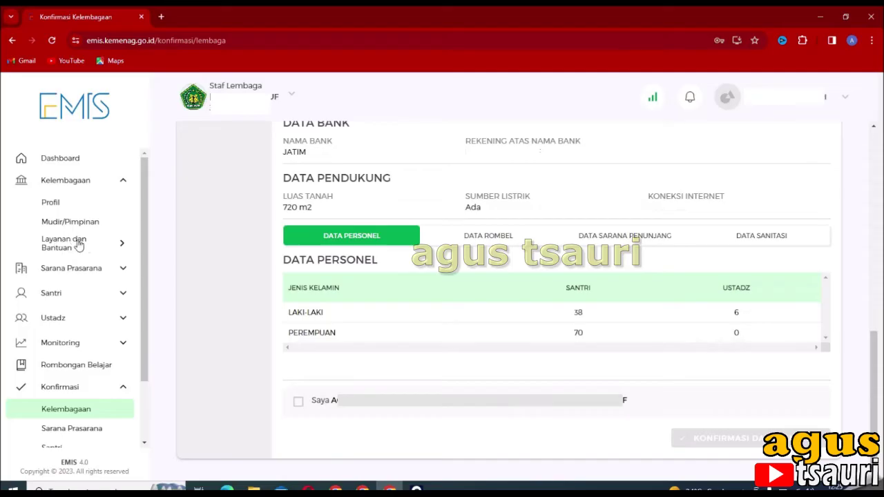
click(117, 270)
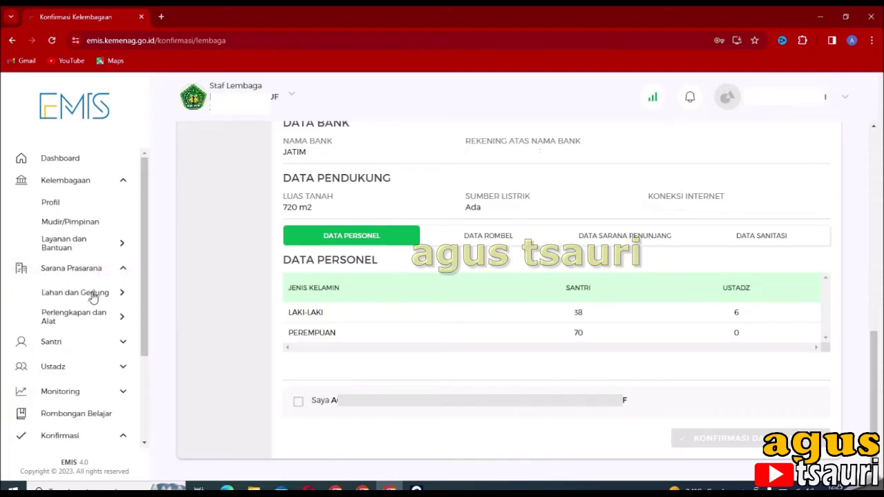
click(103, 298)
click(123, 268)
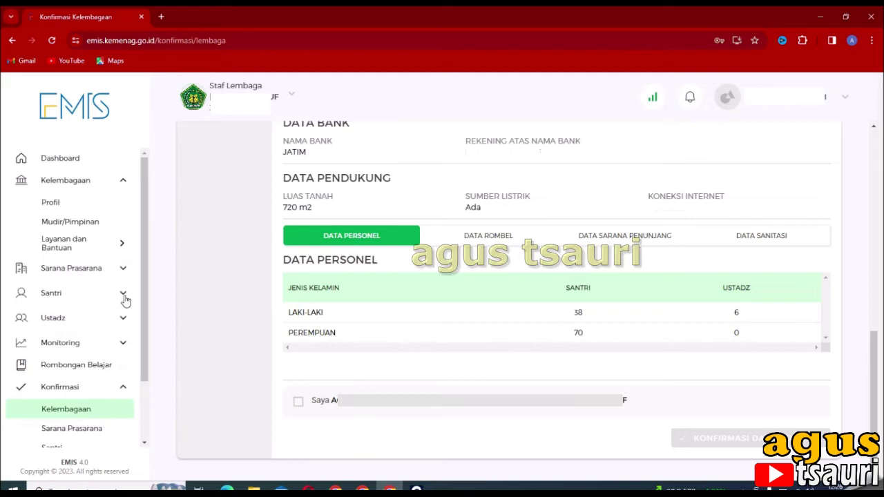
click(125, 296)
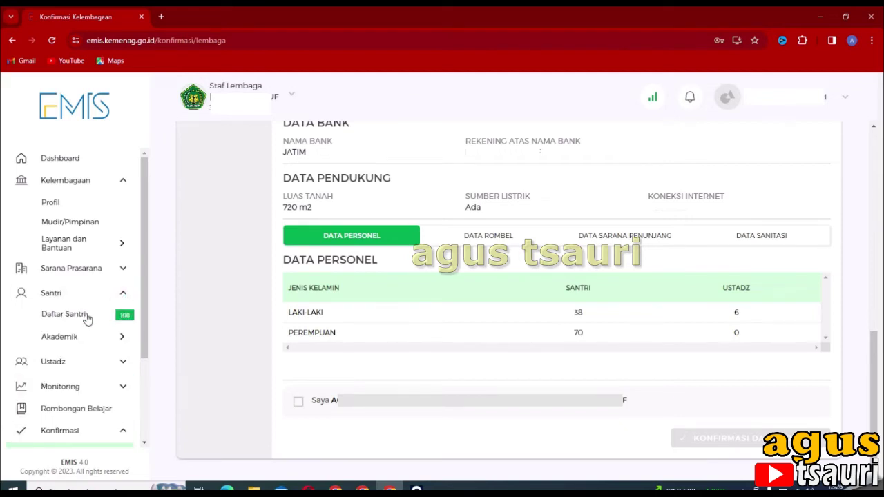
click(121, 294)
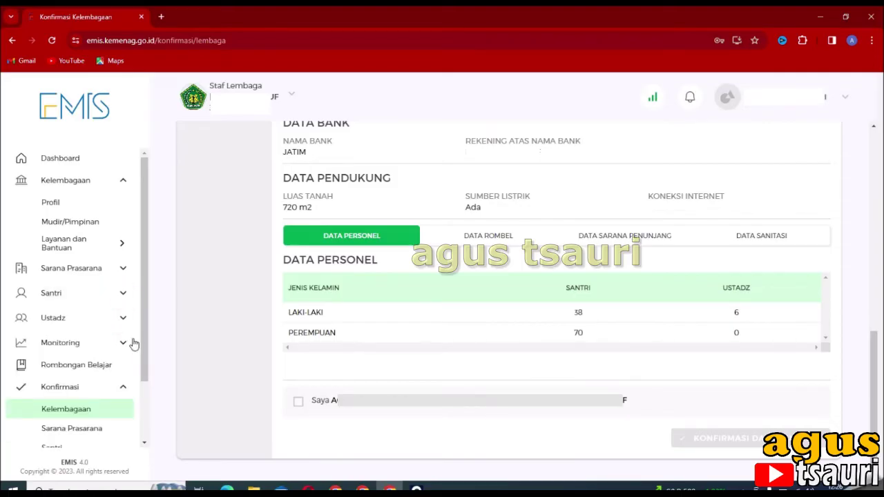
click(123, 181)
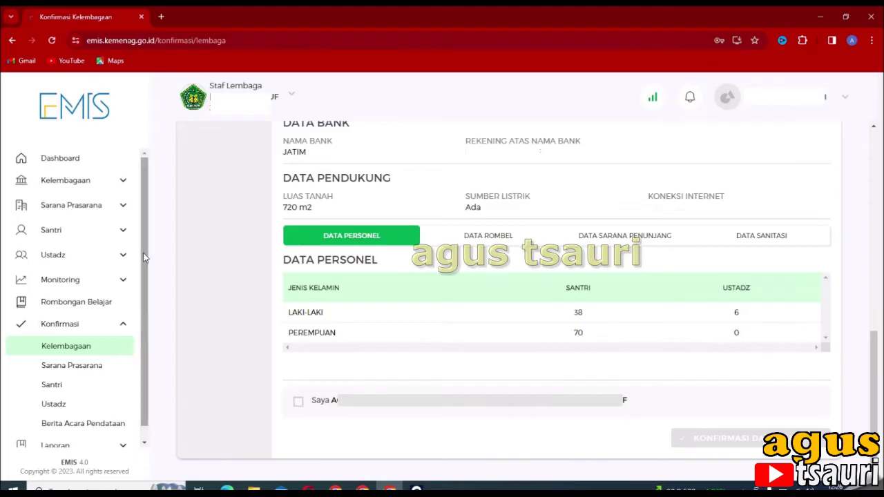
Open the Monitoring > Kelembagaan institution data report.
click(109, 283)
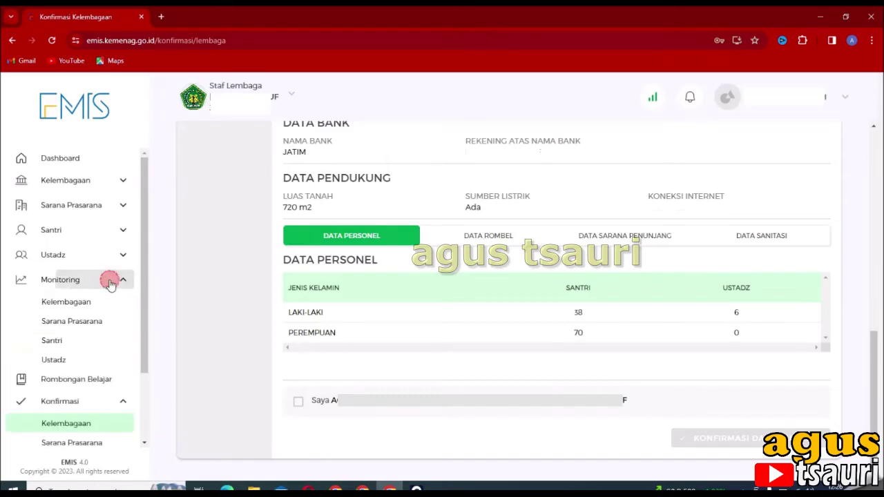
click(72, 304)
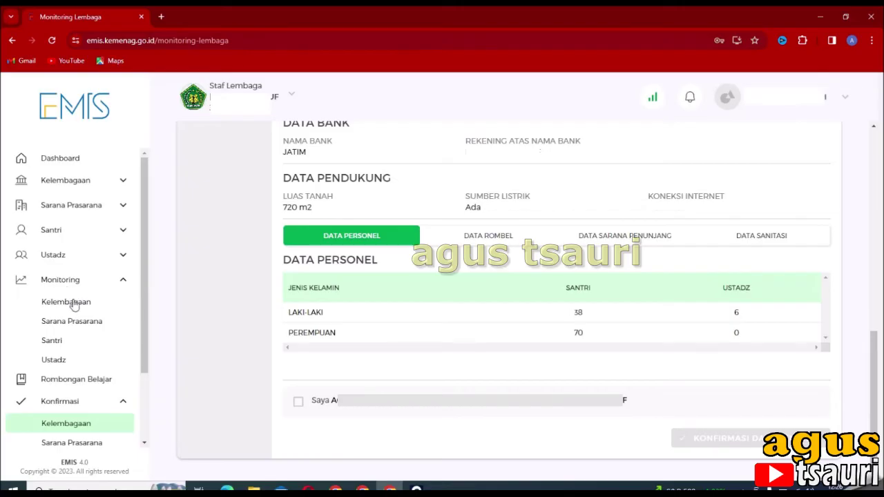
click(72, 305)
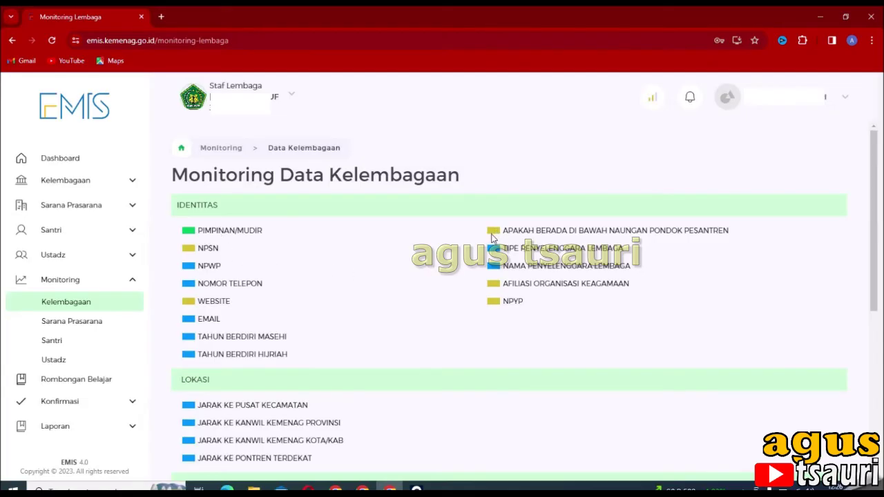
Scroll through the identity, location, photo and permit fields down to the Keterangan legend.
scroll(318, 273, down, 3)
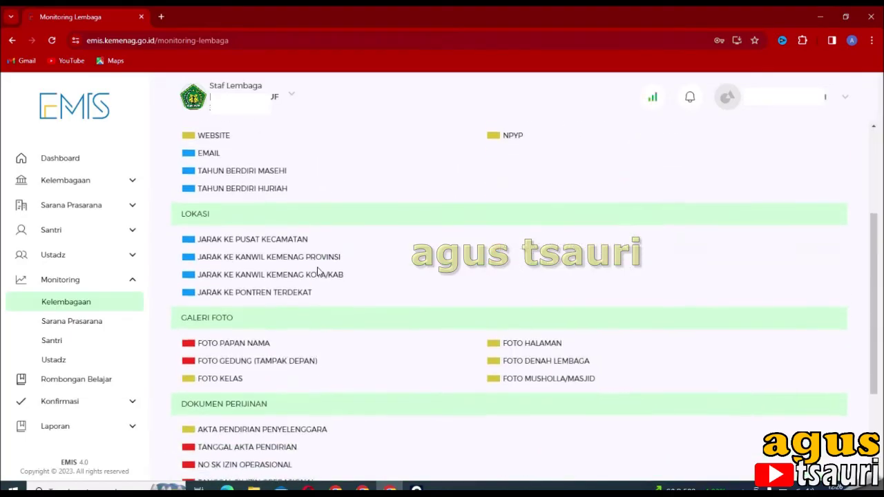
scroll(317, 271, down, 1)
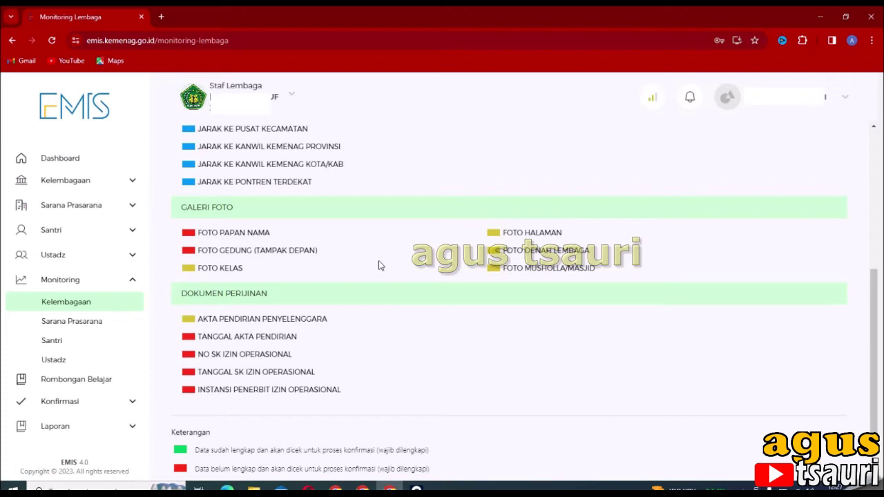
scroll(310, 290, down, 1)
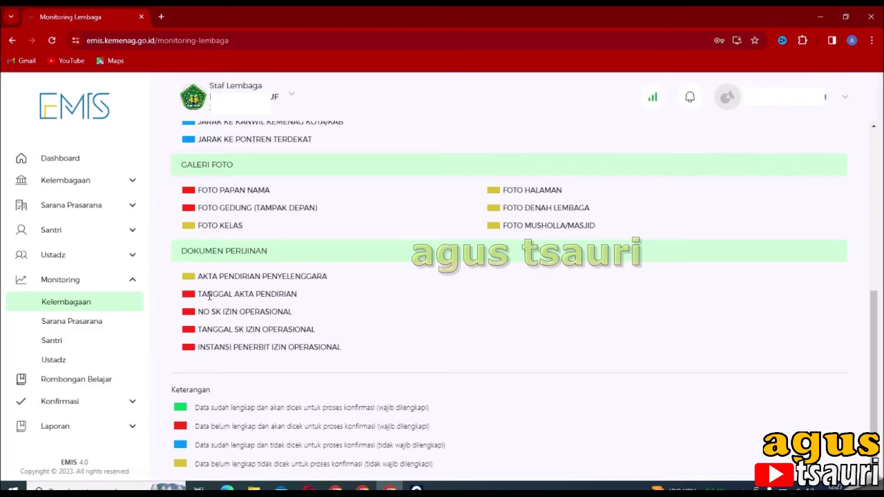
Review the Sarana Prasarana monitoring table, then move on to Santri monitoring.
click(88, 322)
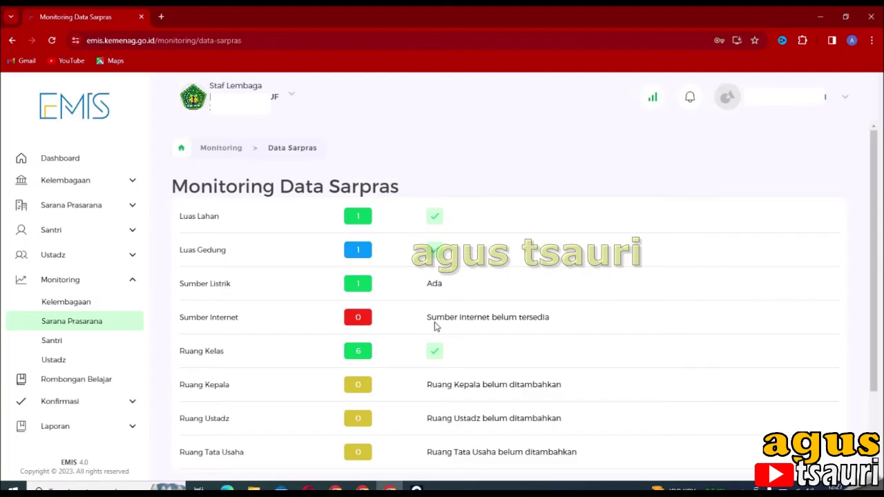
scroll(445, 328, down, 1)
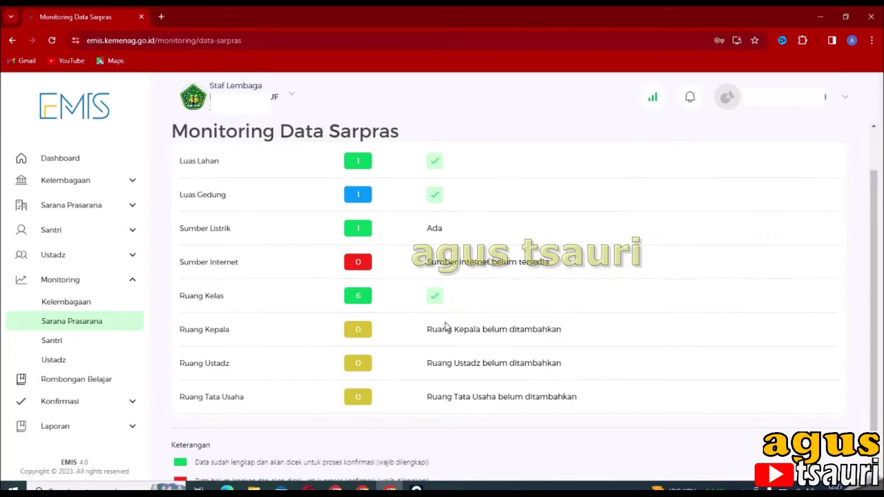
scroll(445, 328, down, 1)
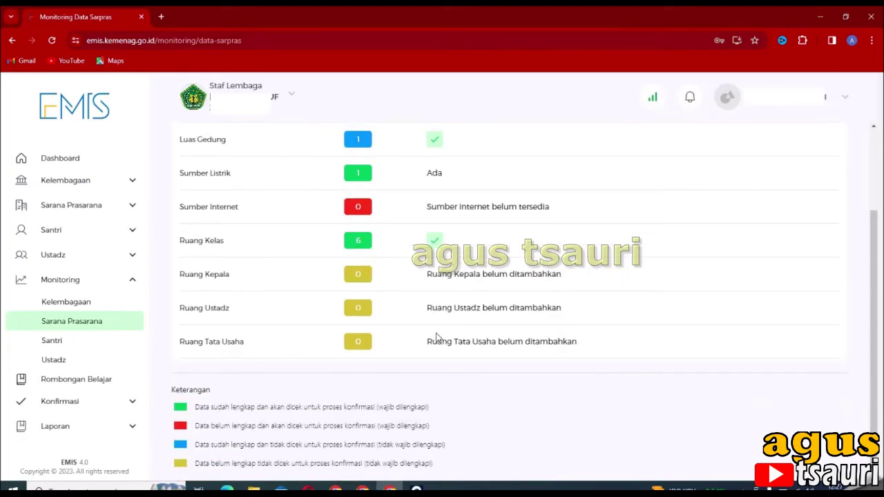
scroll(432, 331, up, 2)
scroll(432, 333, down, 2)
scroll(445, 278, up, 3)
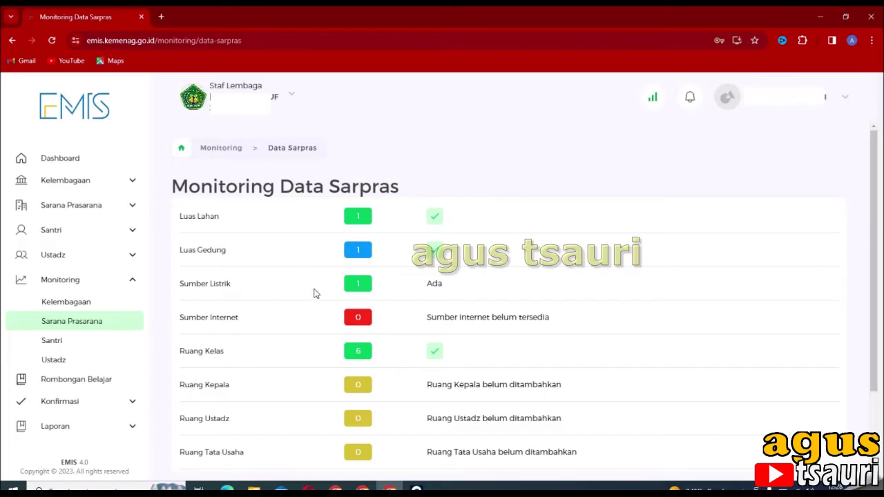
click(51, 341)
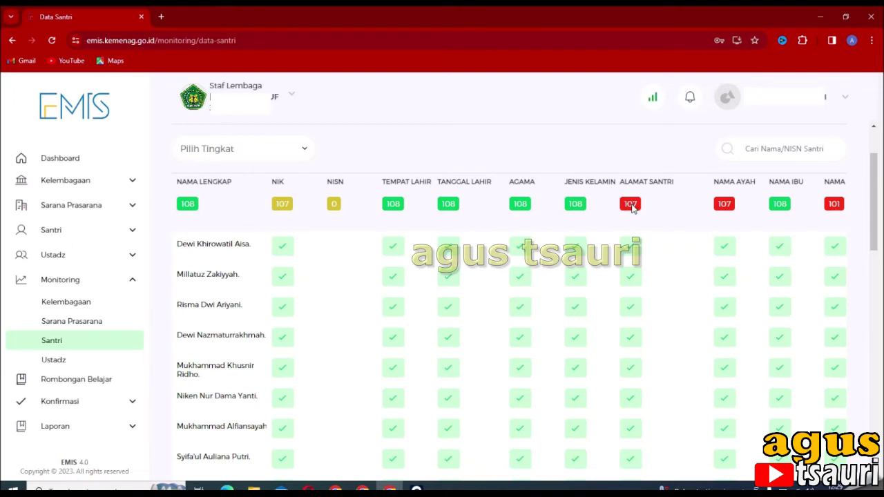
Open the Pilih Tingkat grade-level filter on the santri monitoring table.
click(309, 149)
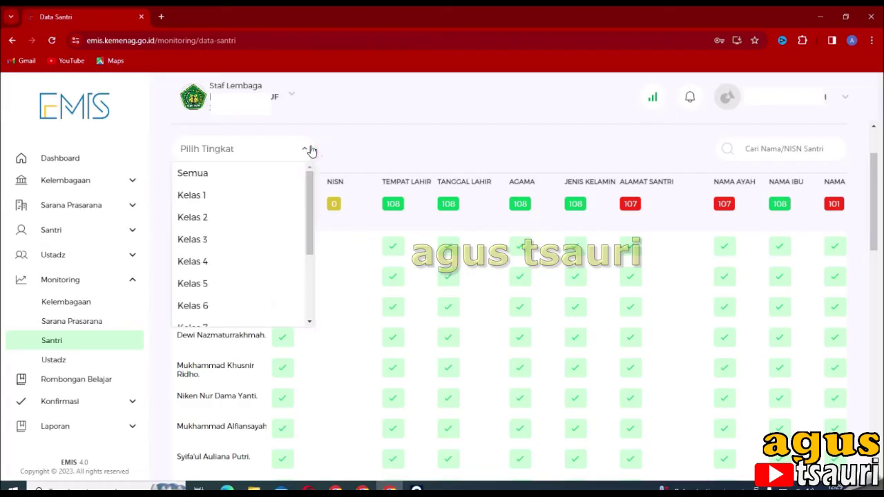
Filter the santri table to Kelas 1 (43 students) and review every column.
click(202, 195)
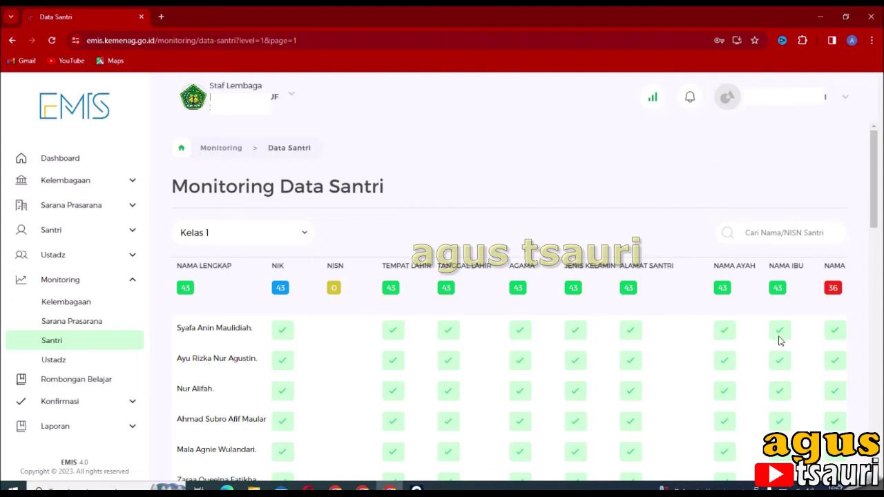
scroll(803, 342, right, 1)
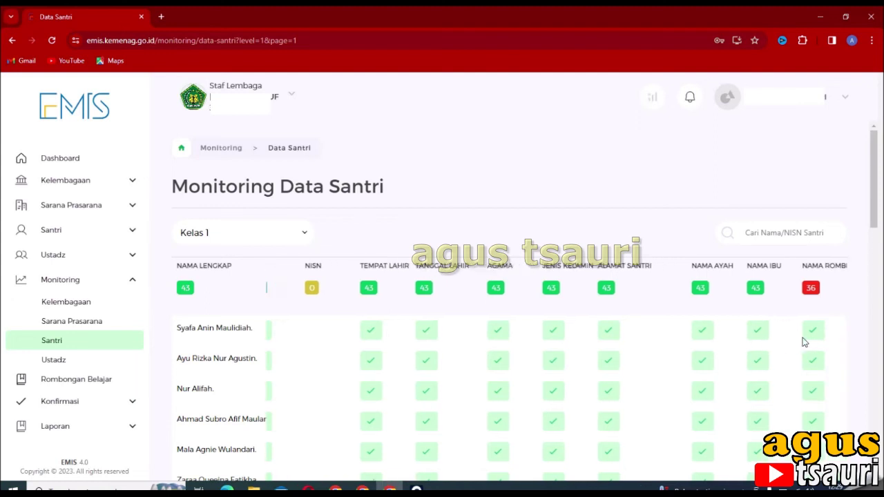
scroll(804, 342, right, 3)
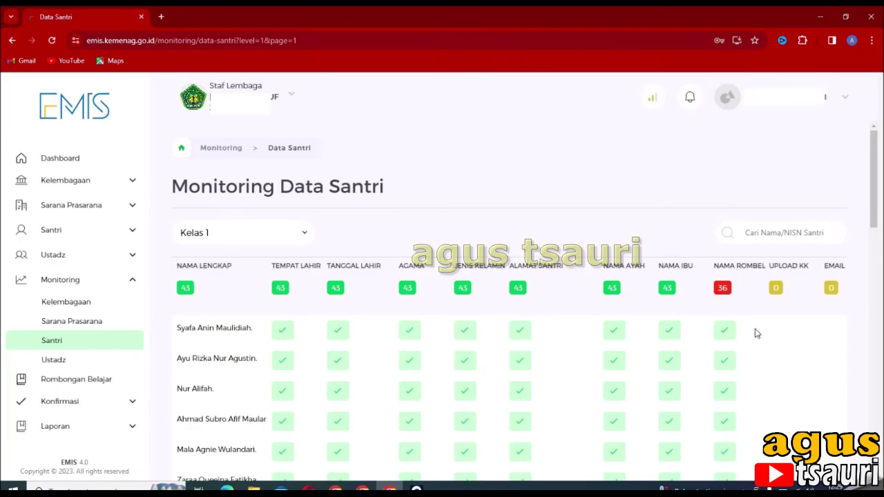
scroll(756, 334, right, 3)
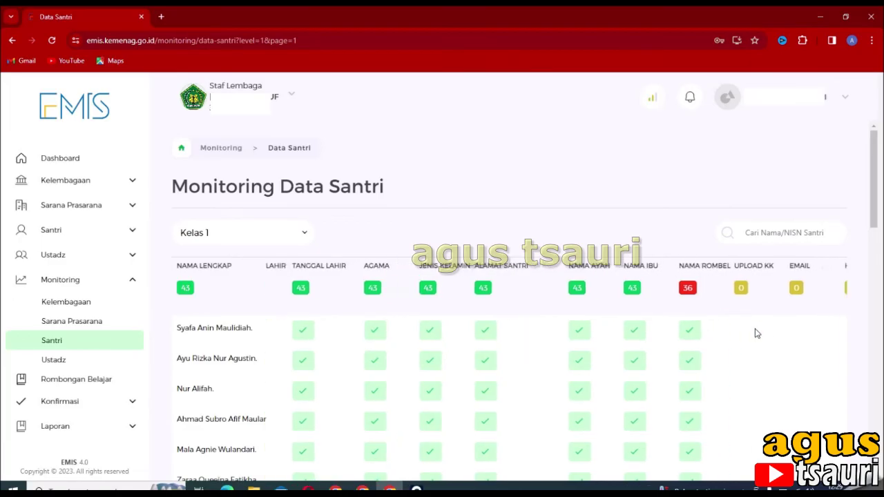
scroll(756, 334, right, 5)
scroll(757, 334, right, 5)
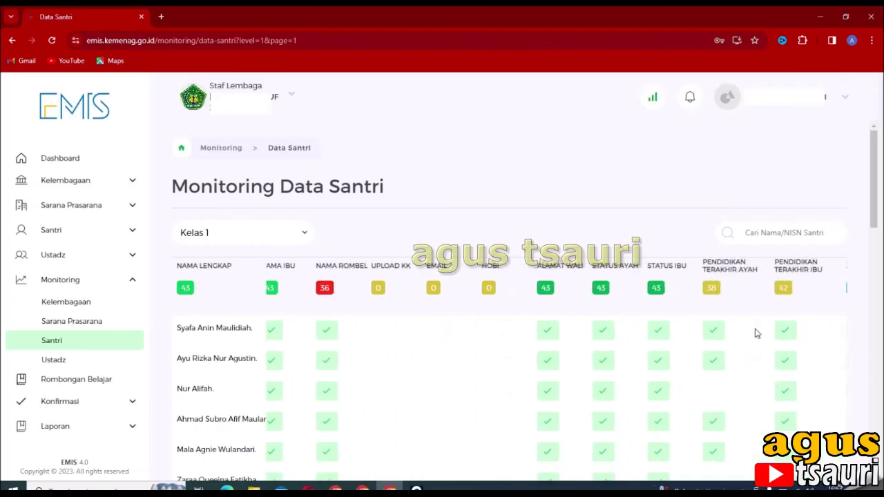
scroll(757, 334, right, 1)
scroll(757, 334, right, 4)
scroll(757, 333, right, 1)
scroll(756, 334, right, 1)
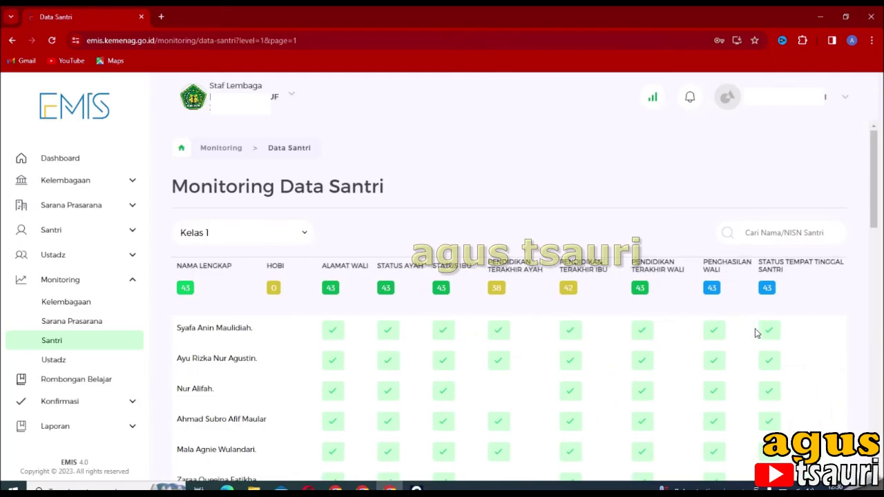
Return to the table's first columns and go to the Rombongan Belajar page.
scroll(756, 334, left, 1)
scroll(756, 334, left, 2)
scroll(756, 333, left, 8)
scroll(756, 334, left, 5)
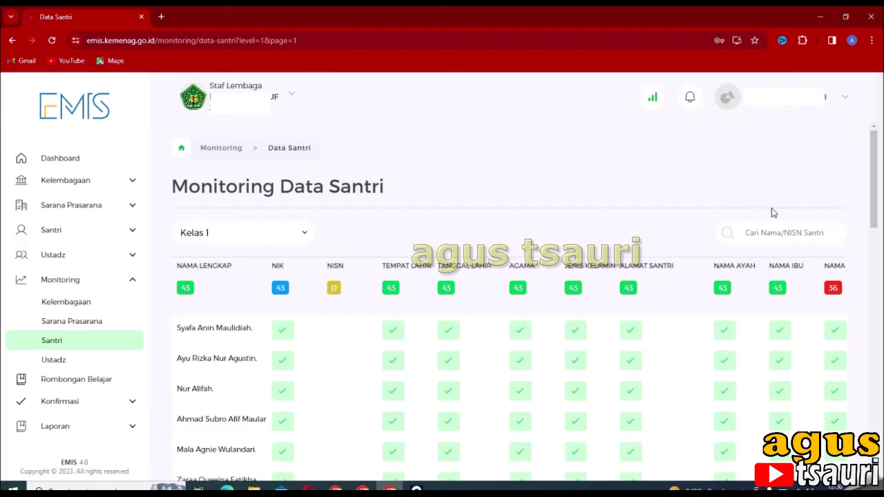
click(48, 366)
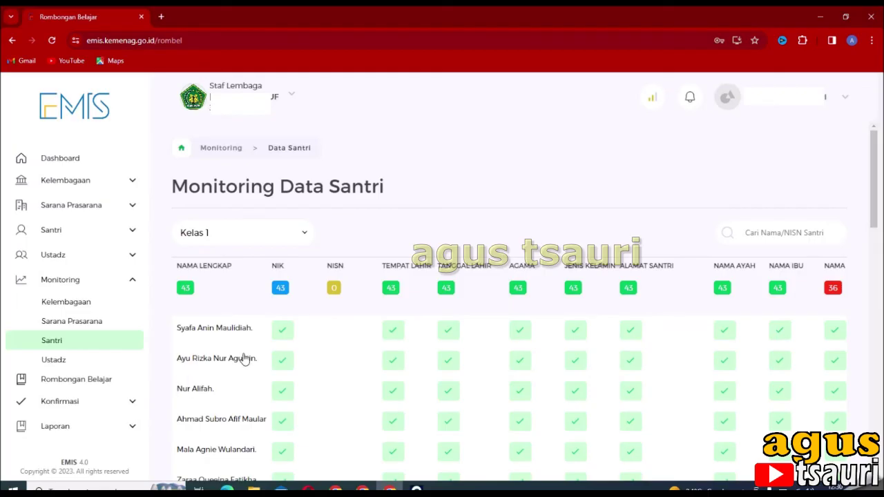
Load Rombongan Belajar, then open Monitoring > Ustadz for the 2023/2024 teacher data.
click(56, 370)
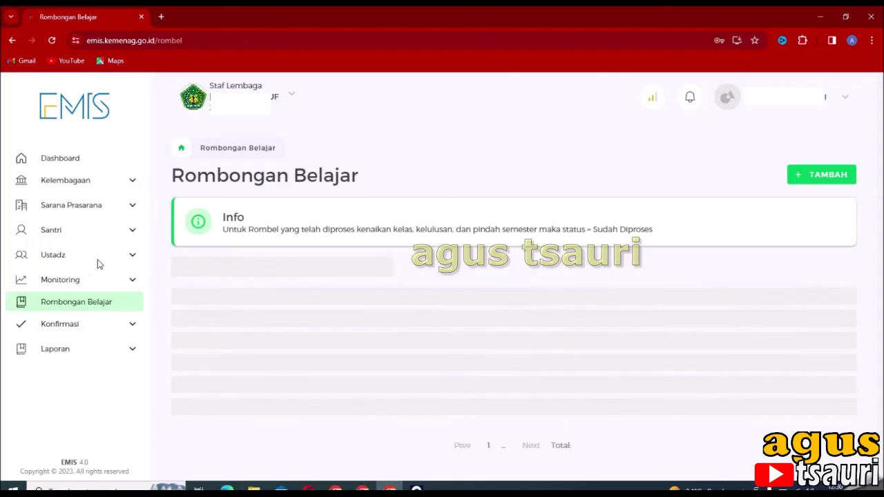
click(132, 257)
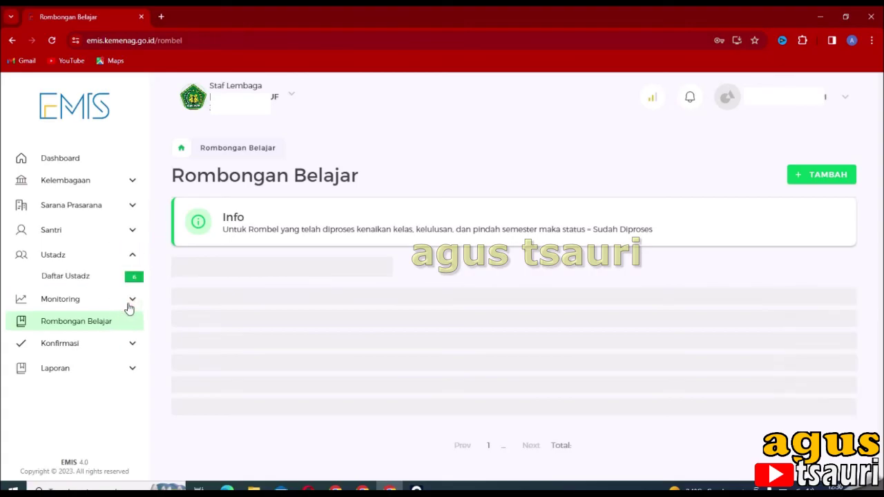
click(128, 304)
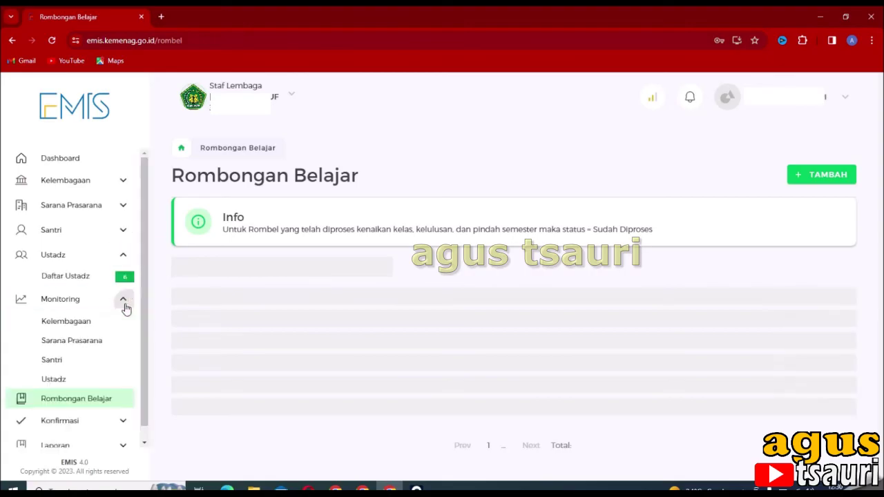
click(56, 380)
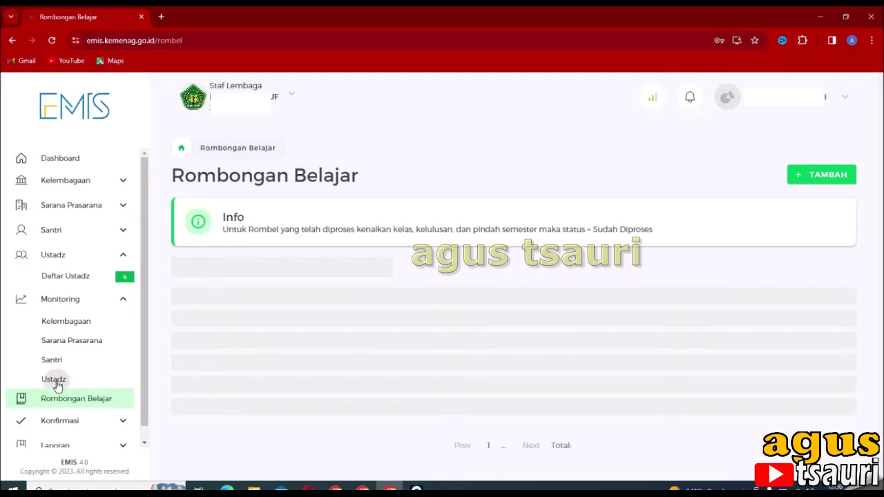